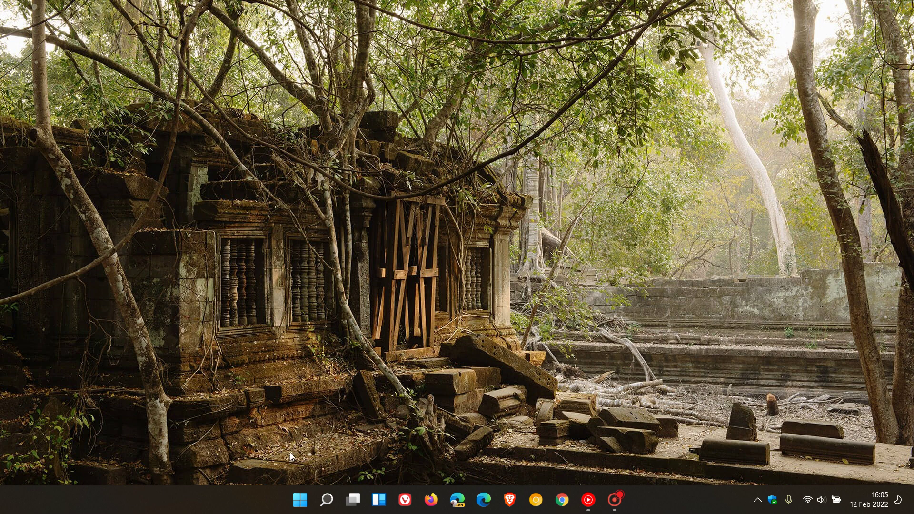
Step: Open the Start menu from the taskbar to show pinned apps and Recommended
click(301, 500)
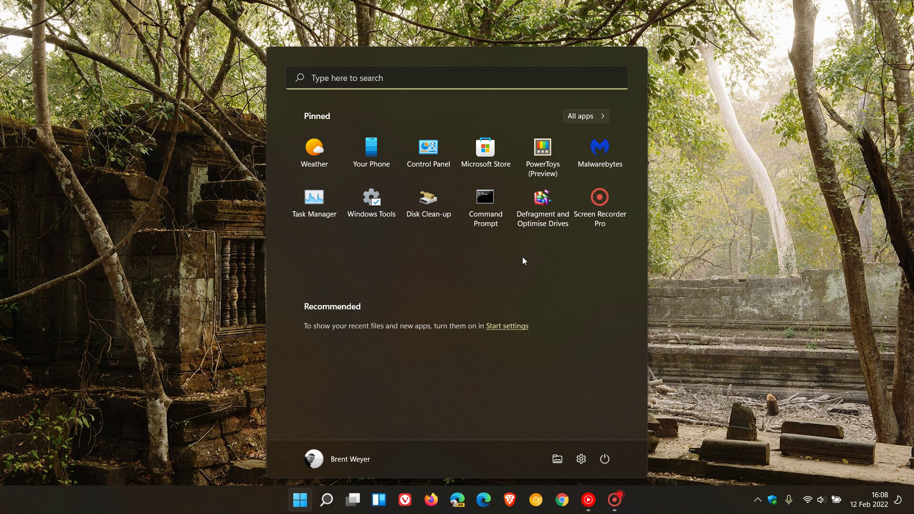
Step: Close the Start menu so only the desktop wallpaper and taskbar remain
click(737, 234)
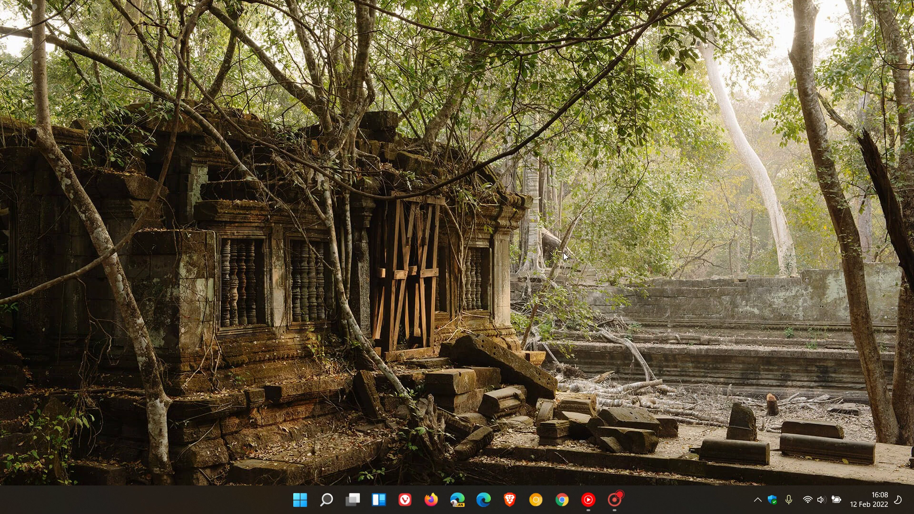